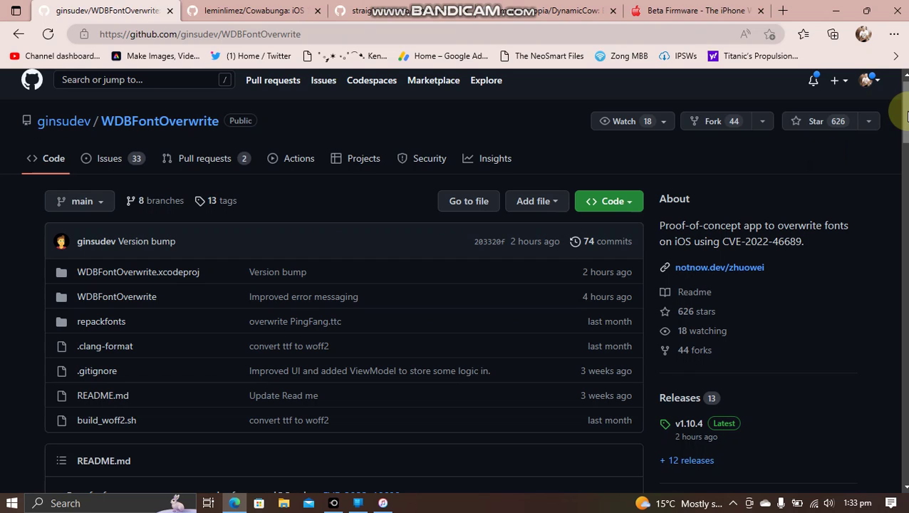
Bring up the Cowabunga repository and scroll through its README.
scroll(403, 108, "up", 1)
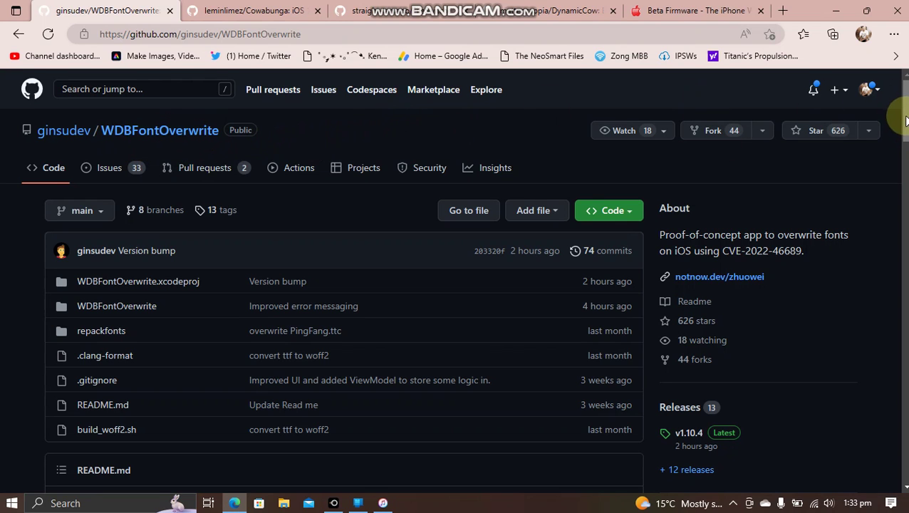
mouse_move(903, 99)
left_mouse_down()
mouse_move(904, 270)
mouse_move(904, 85)
left_mouse_up()
left_click(235, 10)
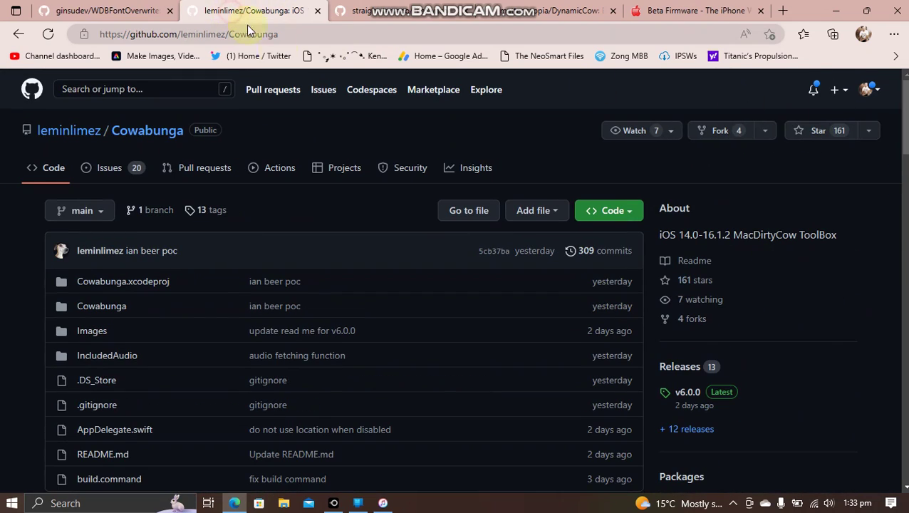
mouse_move(903, 114)
left_mouse_down()
mouse_move(904, 254)
mouse_move(688, 272)
left_mouse_up()
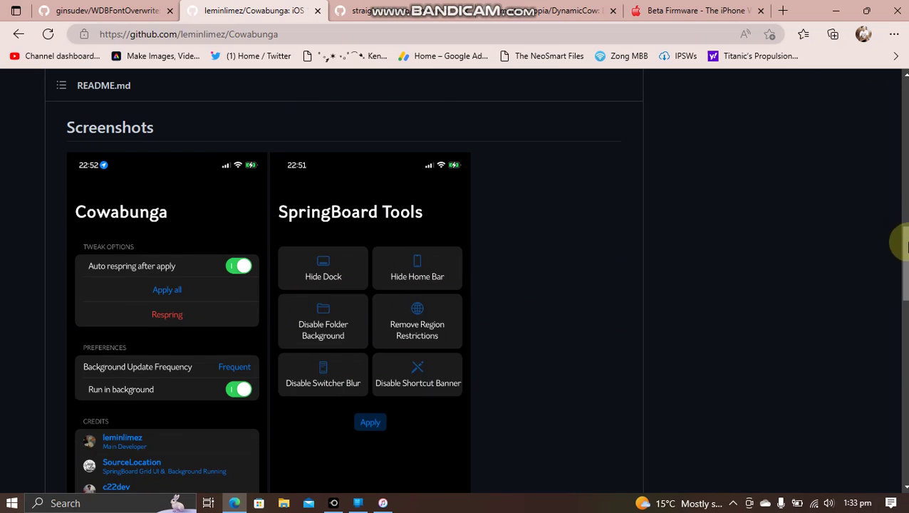
left_click(902, 300)
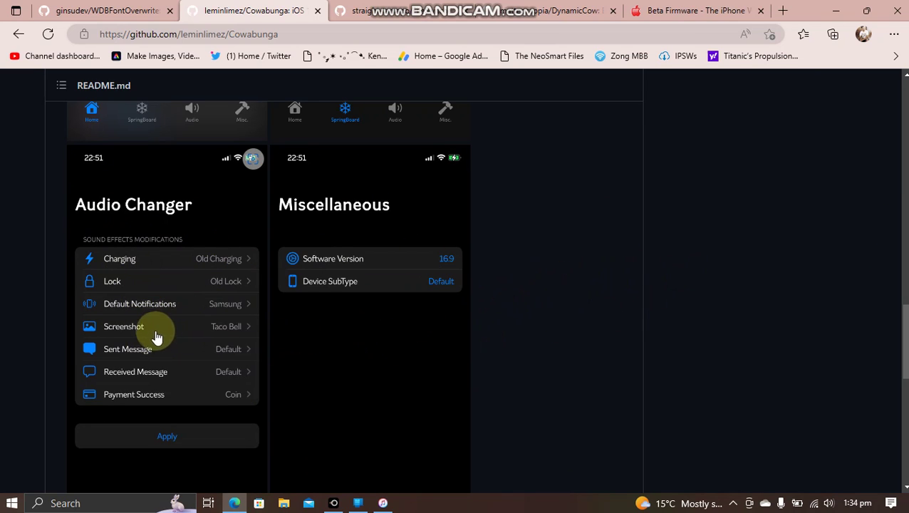
Move on to the FileSwitcherX repository, skim it, then go to DynamicCow.
key("ctrl+Tab")
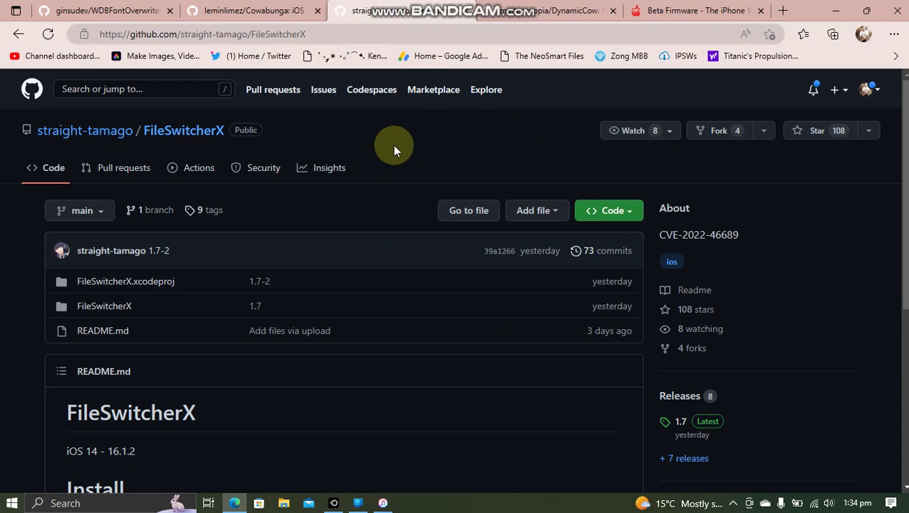
scroll(898, 138, "down", 3)
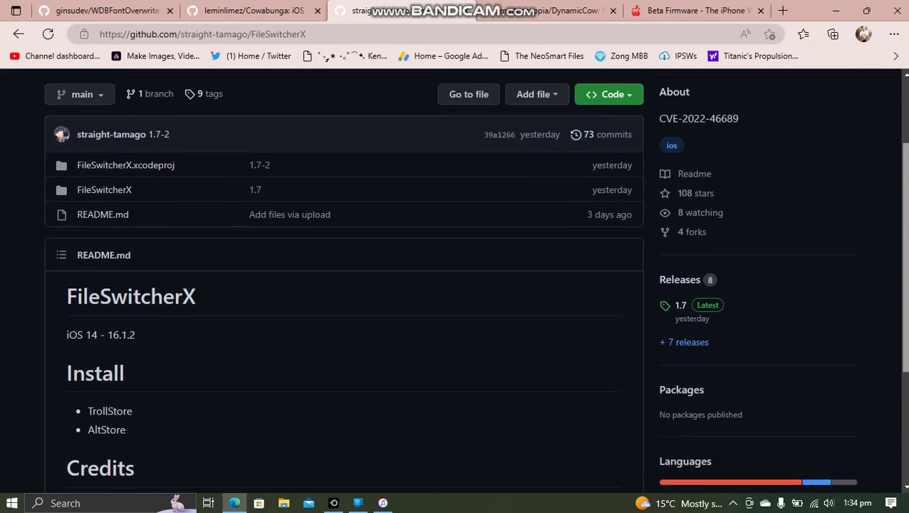
key("ctrl+Tab")
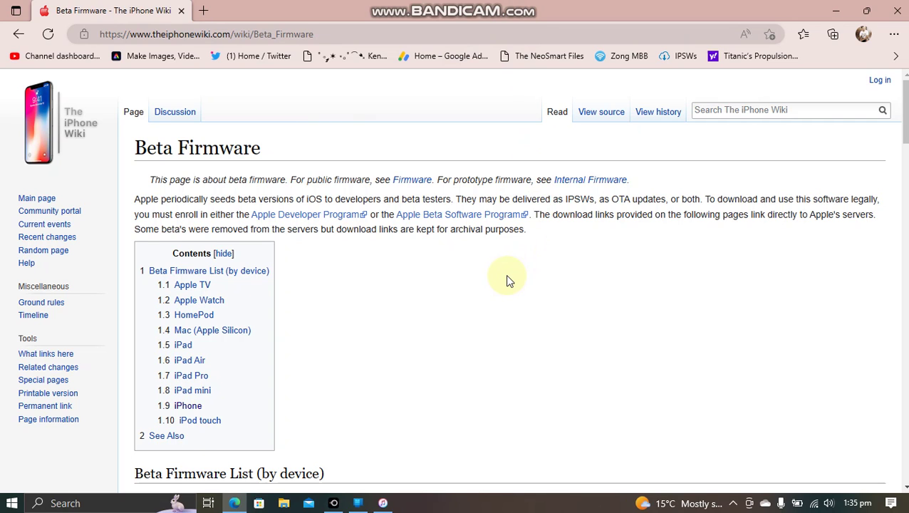
Go from the wiki's iPhone beta section to the 15.x page's iPhone 7 firmware table.
scroll(507, 280, "down", 1)
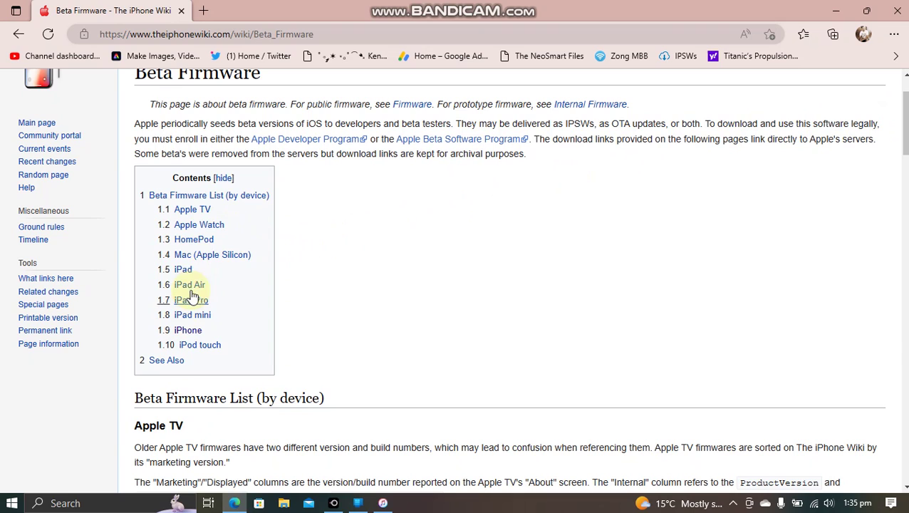
left_click(187, 331)
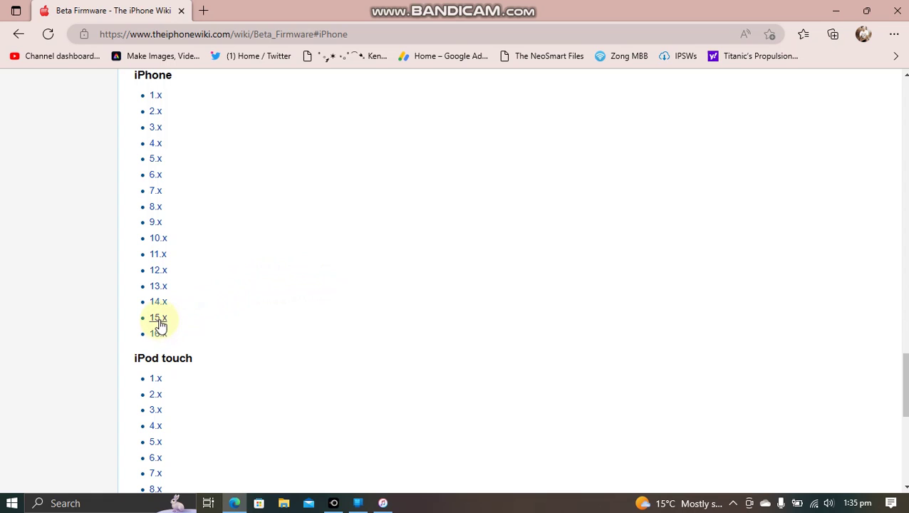
left_click(158, 319)
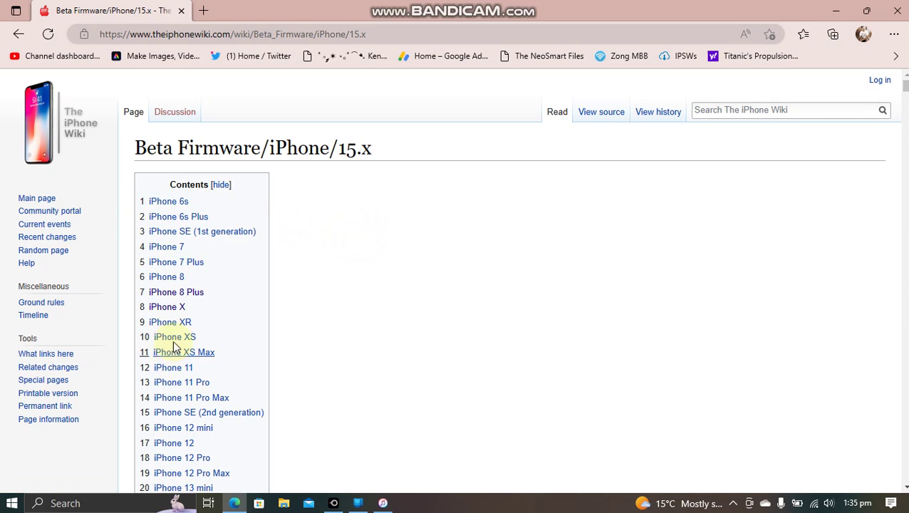
left_click(171, 247)
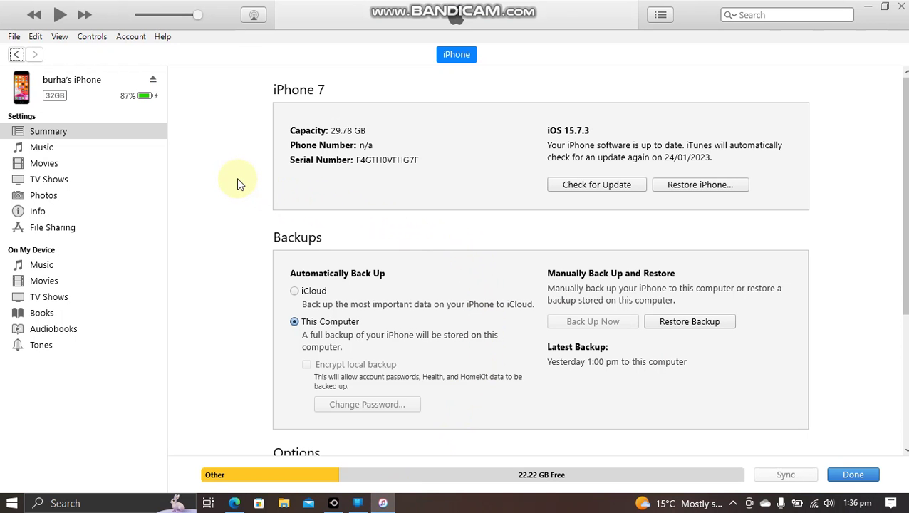
Cycle the Serial Number line until it shows Model Identifier iPhone9,3.
left_click(309, 162)
left_click(308, 163)
left_click(304, 160)
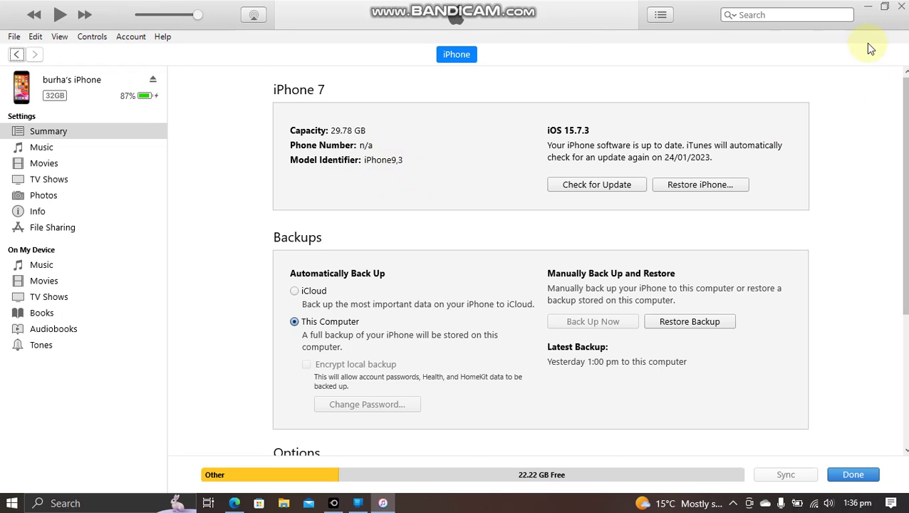
left_click(867, 6)
scroll(456, 278, "down", 5)
scroll(456, 278, "up", 3)
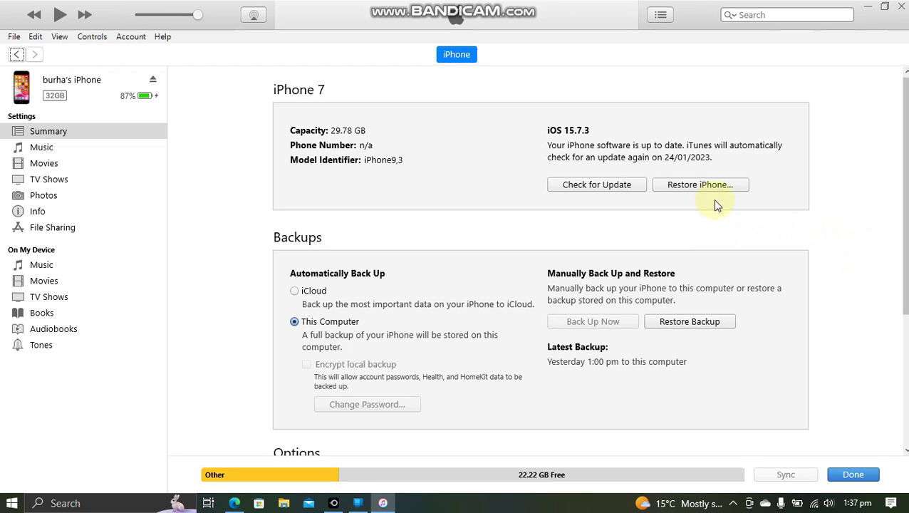
Restore the iPhone from iPhone_4.7_P3_15.6_19G69_Restore.ipsw, confirming the erase.
left_click(695, 184, "shift")
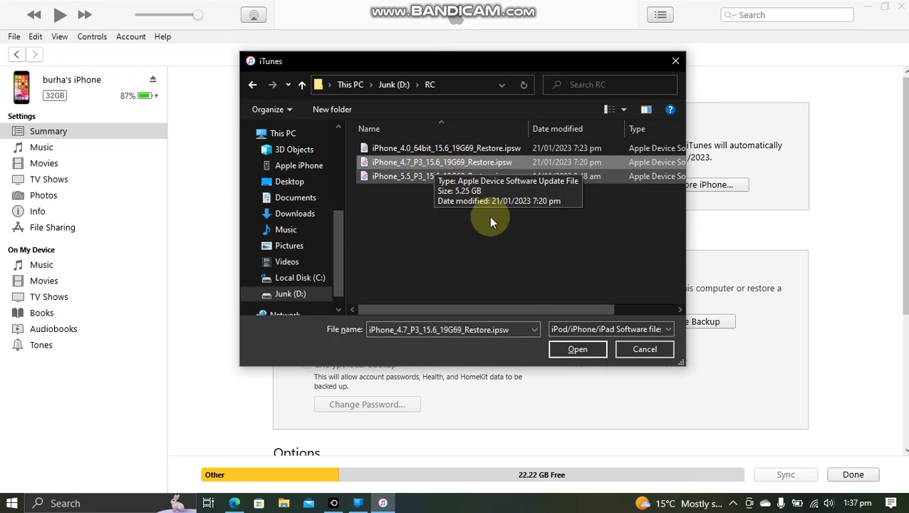
left_click(570, 351)
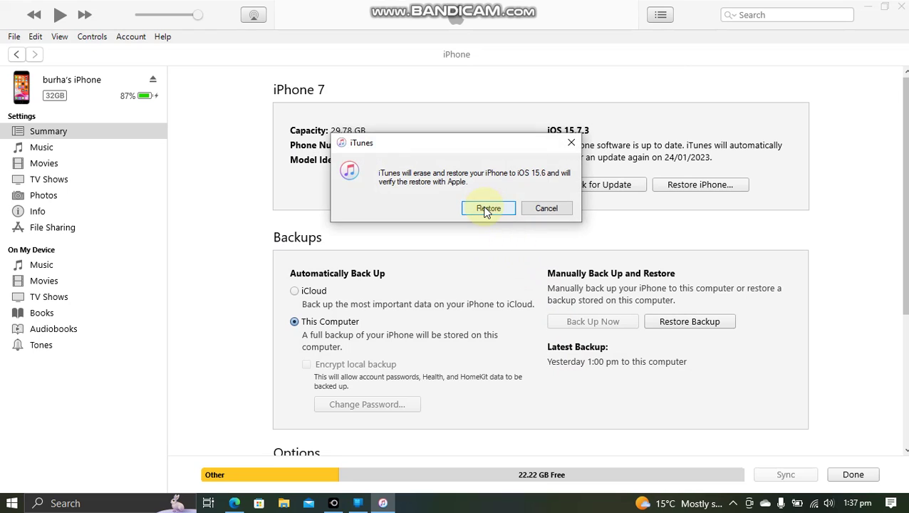
left_click(489, 209)
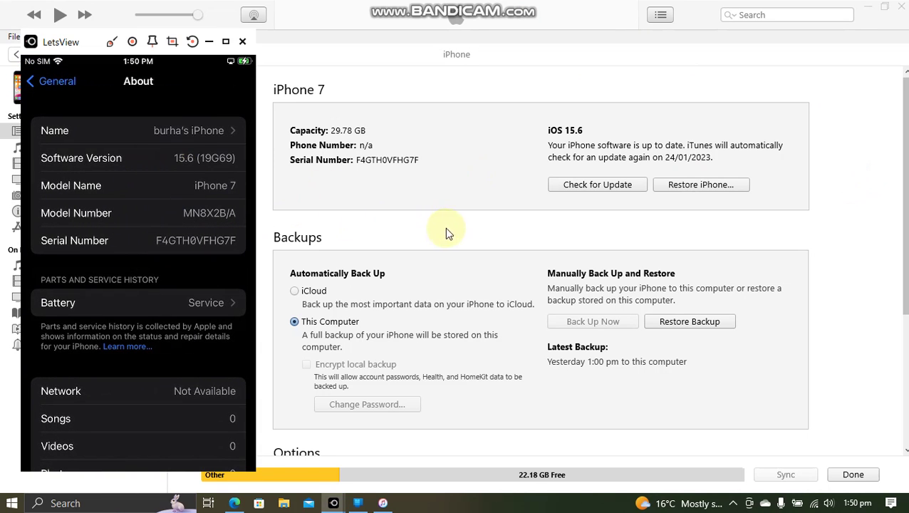
Switch the Summary's iOS 15.6 line to show Build Version 19G69.
left_click(565, 130)
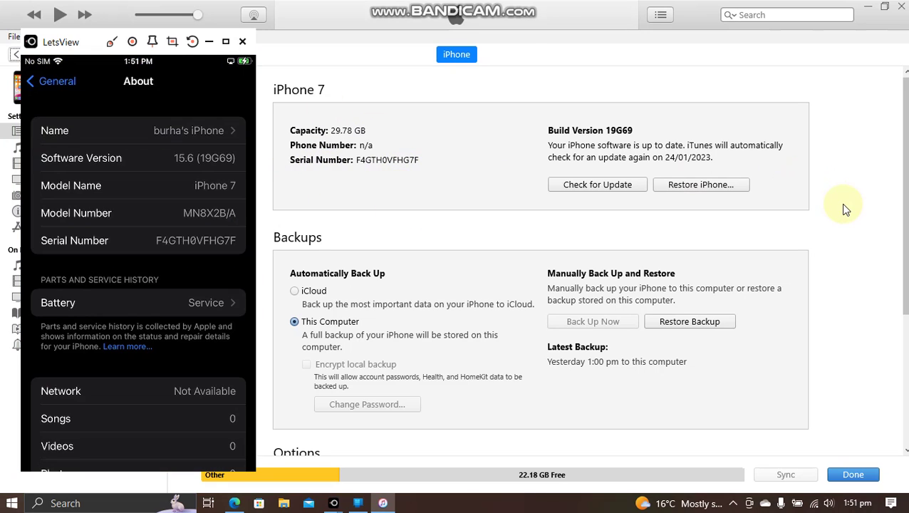